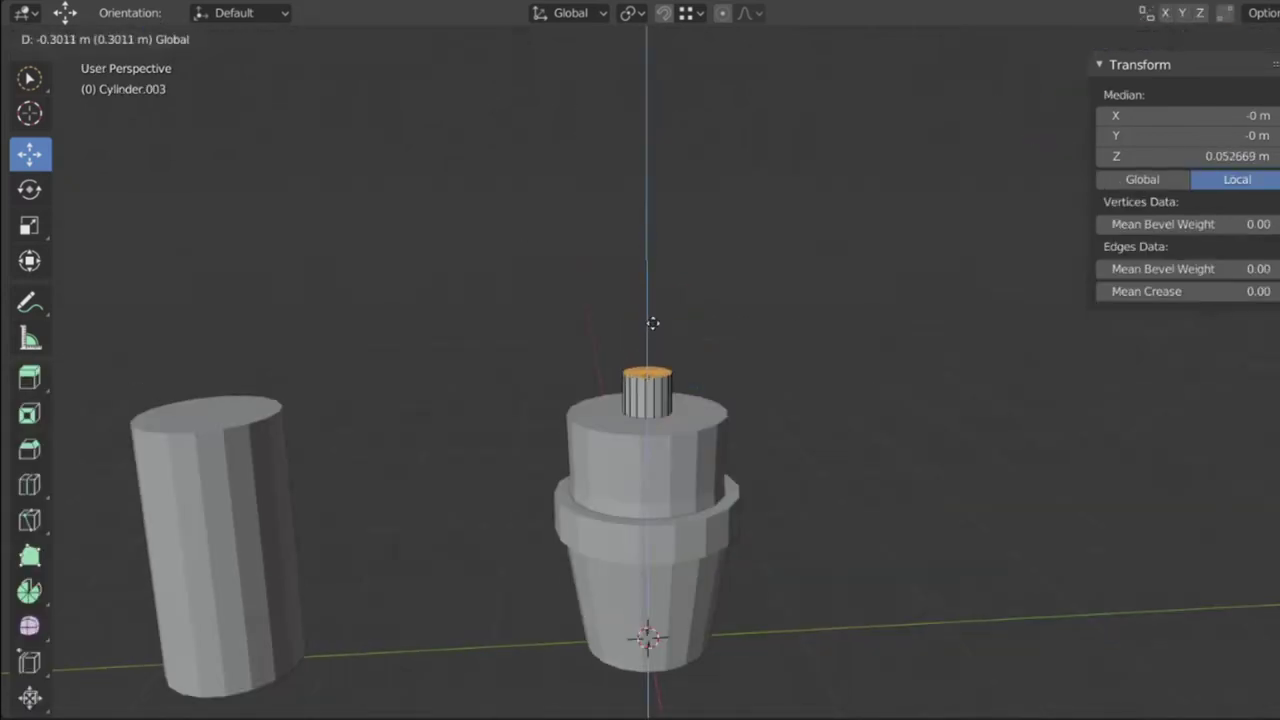
Step: Zoom the view in on the narrow cylinder sitting atop the pot
{"action": "scroll", "coordinate": [737, 263], "scroll_direction": "up", "scroll_amount": 5}
{"action": "scroll", "coordinate": [748, 205], "scroll_direction": "up", "scroll_amount": 1}
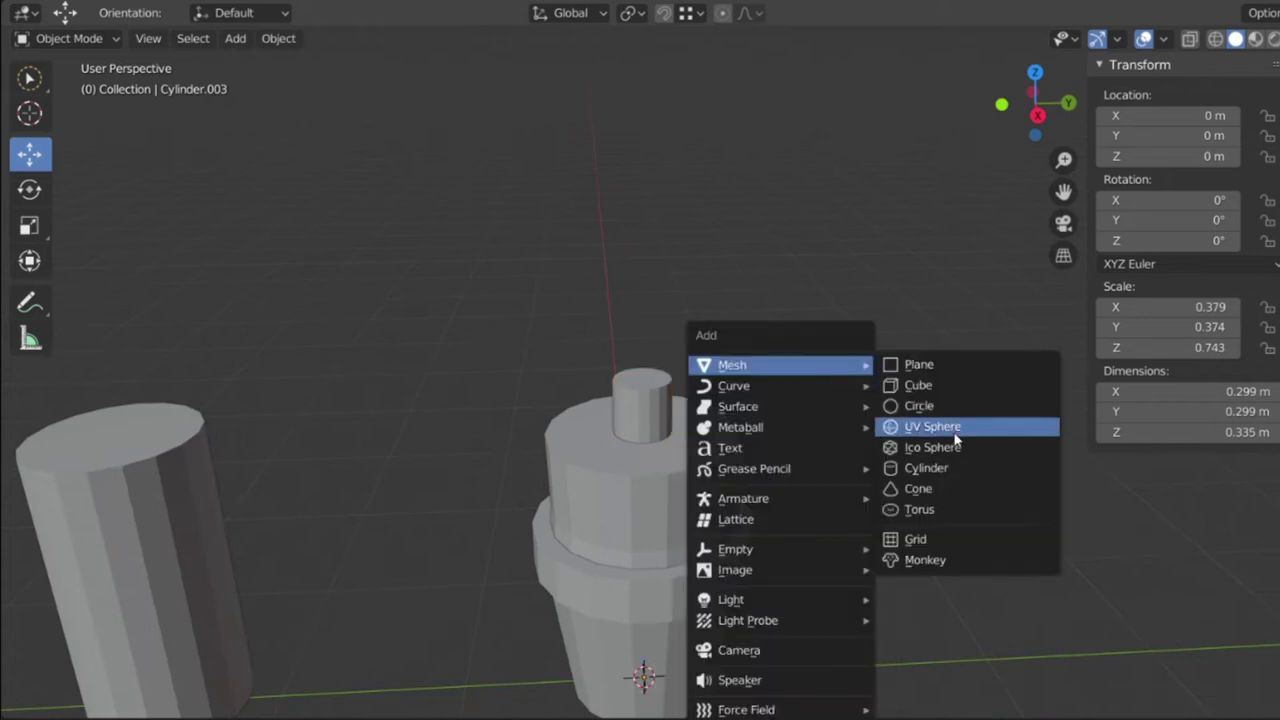
Step: Add a UV sphere to form the bone's knobbed end
{"action": "left_click", "coordinate": [955, 436]}
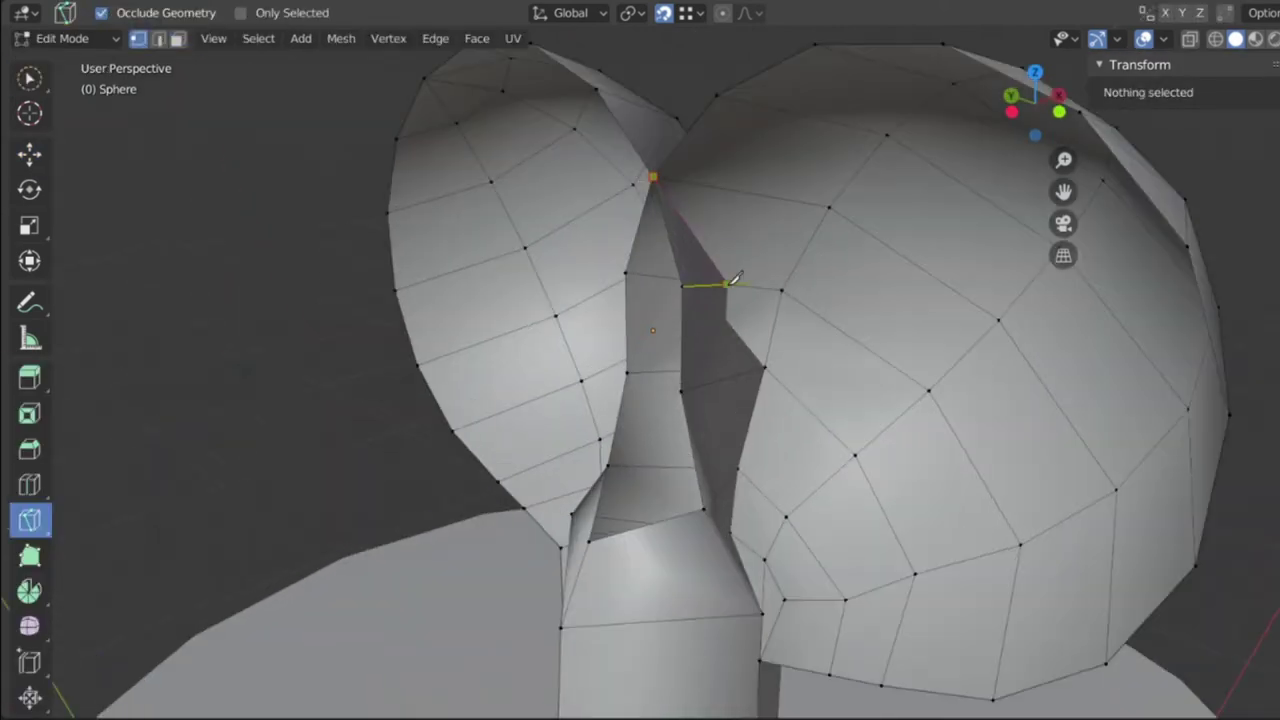
Step: Confirm the knife cut and merge the knob vertices into the shaft At Last
{"action": "key", "text": "Return"}
{"action": "middle_click_drag", "start_coordinate": [750, 462], "coordinate": [167, 136]}
{"action": "middle_click_drag", "start_coordinate": [647, 285], "coordinate": [692, 337]}
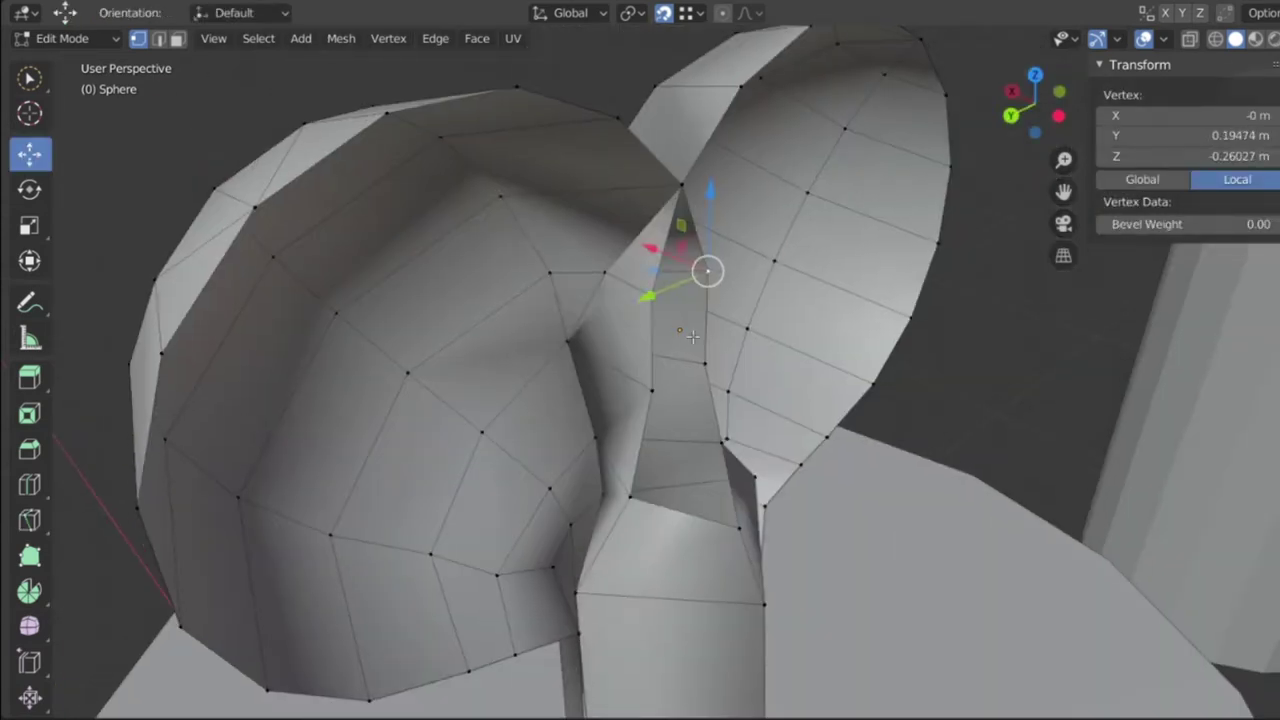
{"action": "left_click", "coordinate": [600, 260]}
{"action": "left_click", "coordinate": [645, 290]}
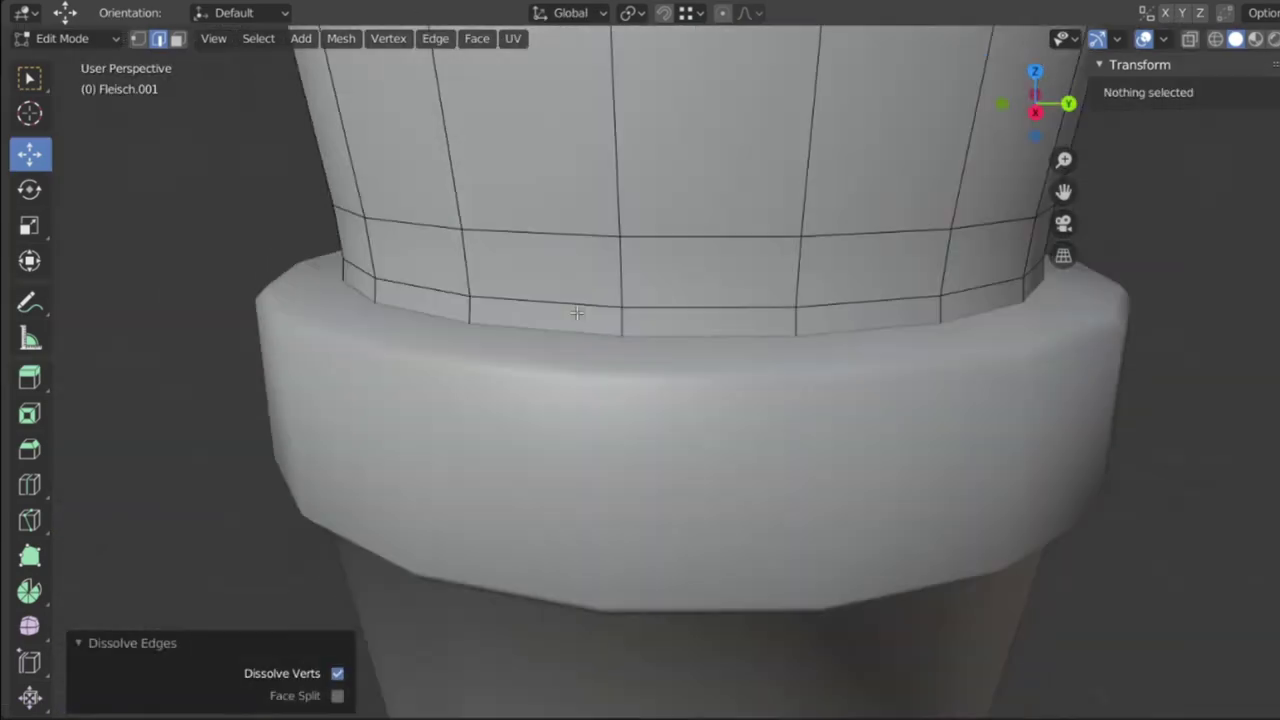
Step: Delete the top cap, dissolve surplus edges, and mark the edge loop as a UV seam
{"action": "key", "text": "x"}
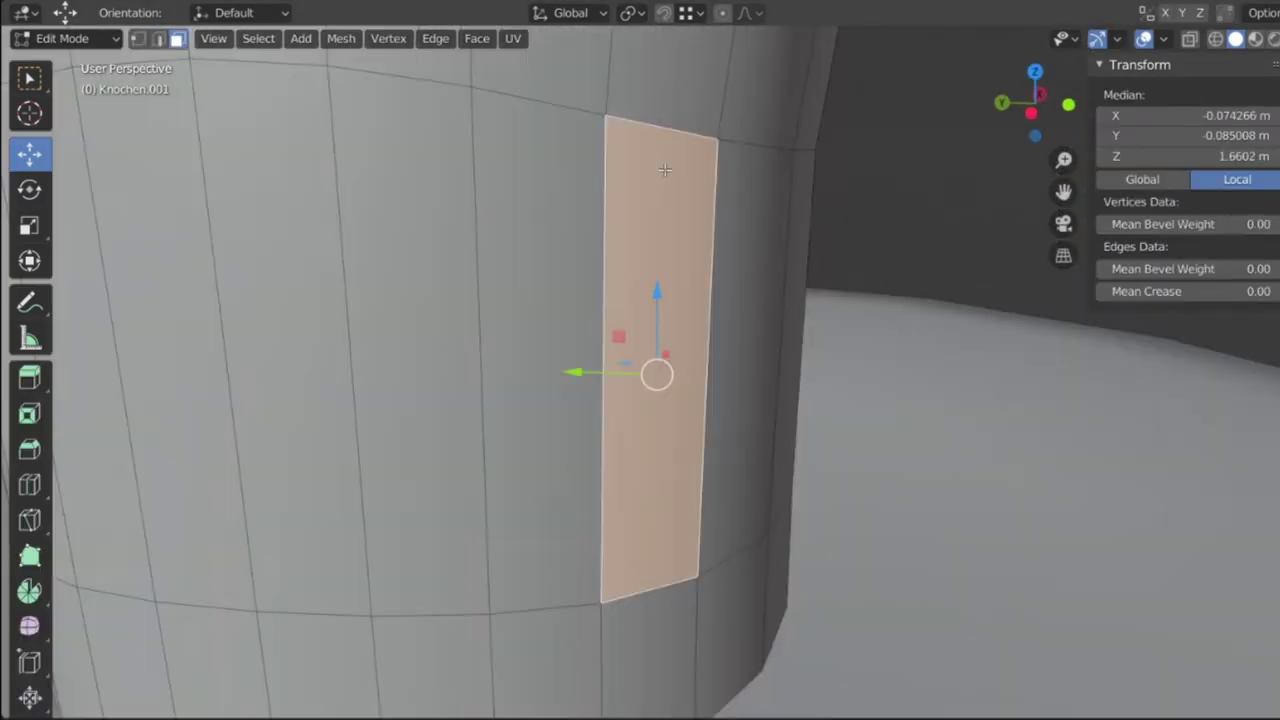
{"action": "key", "text": "x"}
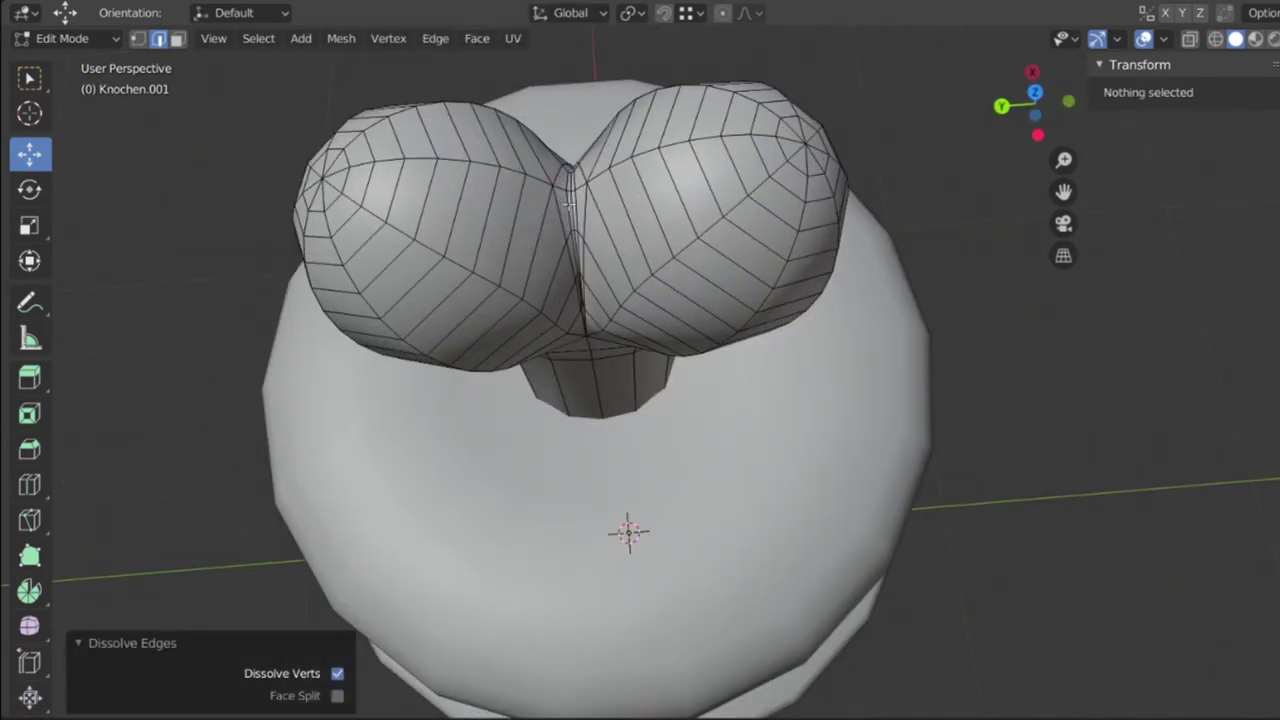
{"action": "middle_click_drag", "start_coordinate": [623, 531], "coordinate": [550, 205]}
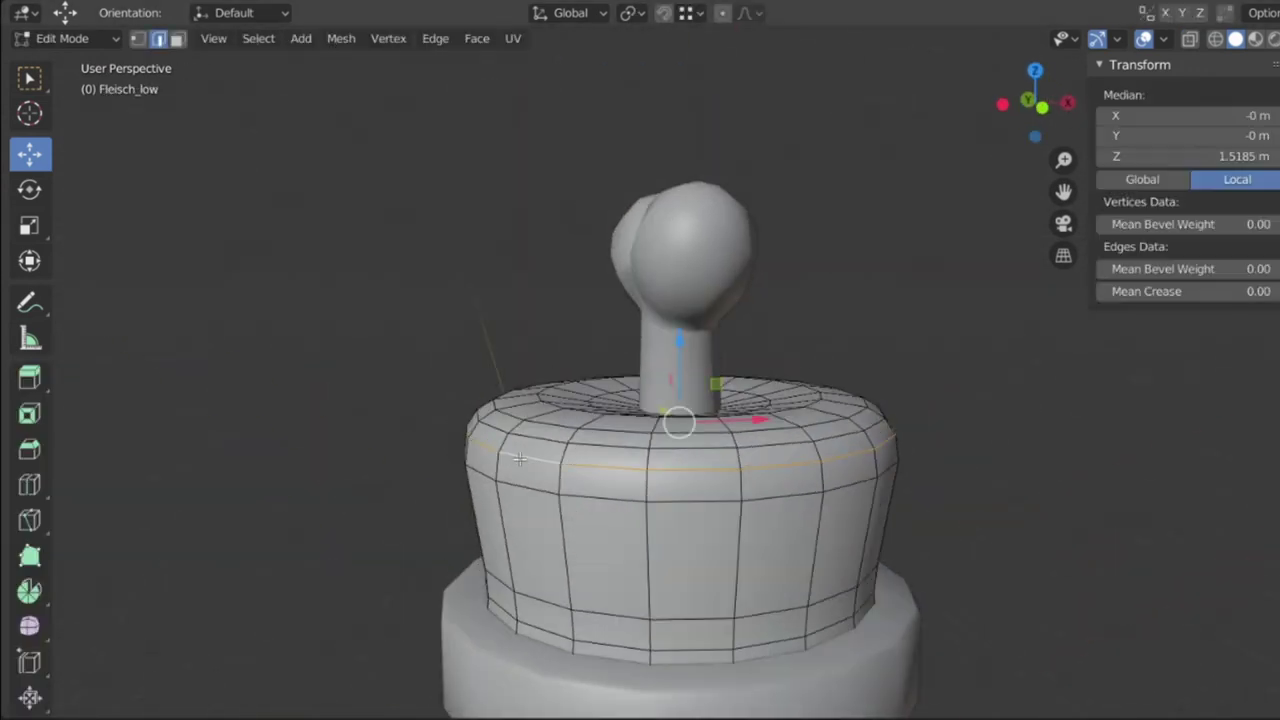
{"action": "right_click", "coordinate": [521, 462]}
{"action": "left_click", "coordinate": [521, 462]}
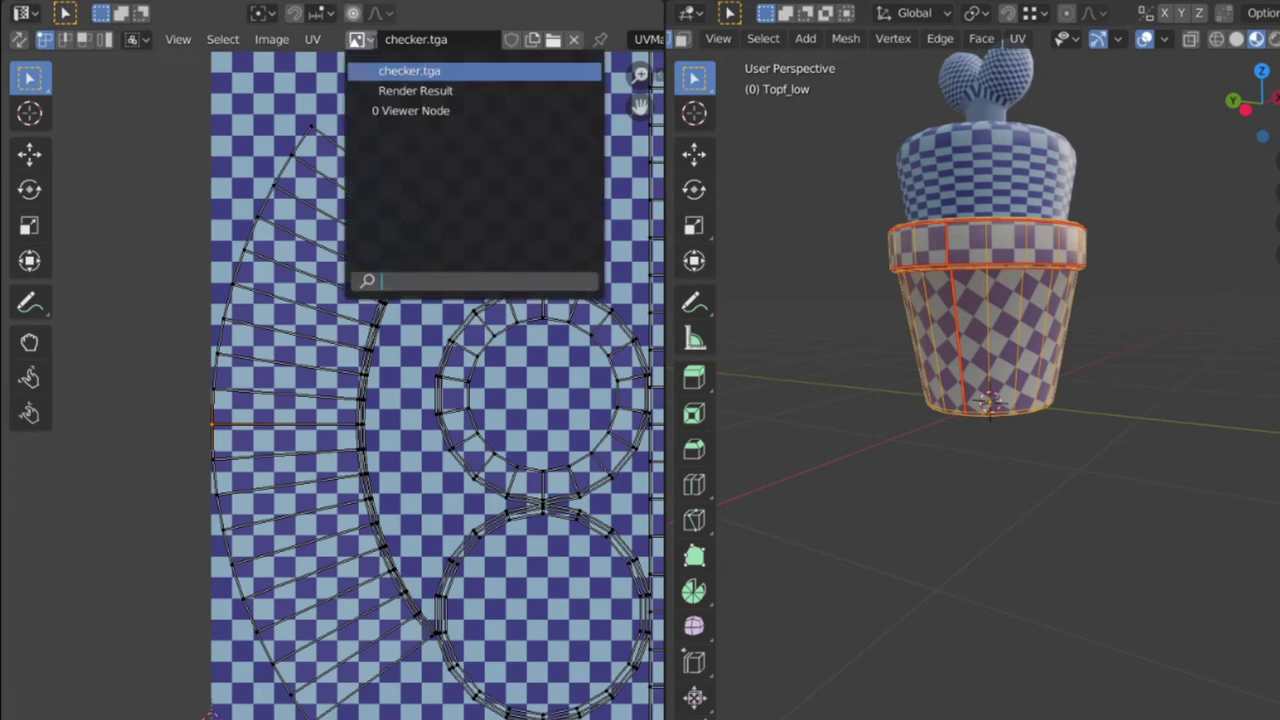
Step: Move the selected pot UV vertices upward over the checker texture
{"action": "key", "text": "g"}
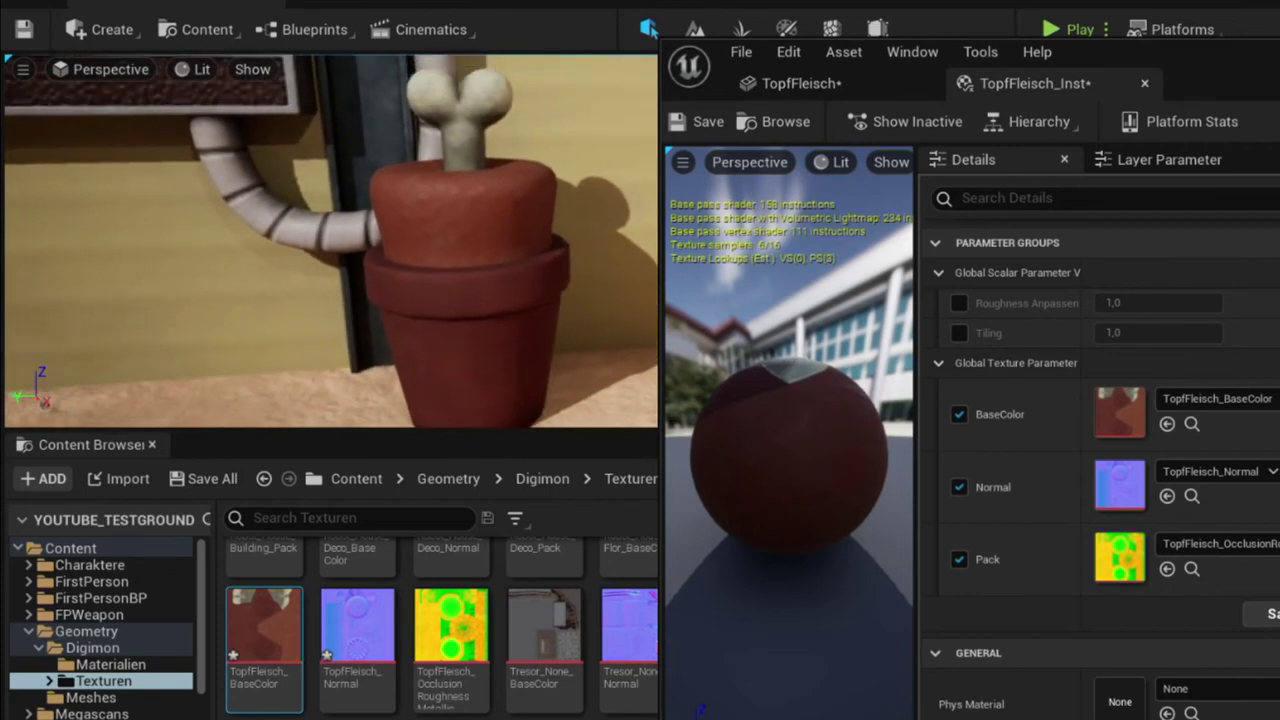
Step: Save the TopfFleisch_Inst material instance and close its editor
{"action": "left_click", "coordinate": [692, 122]}
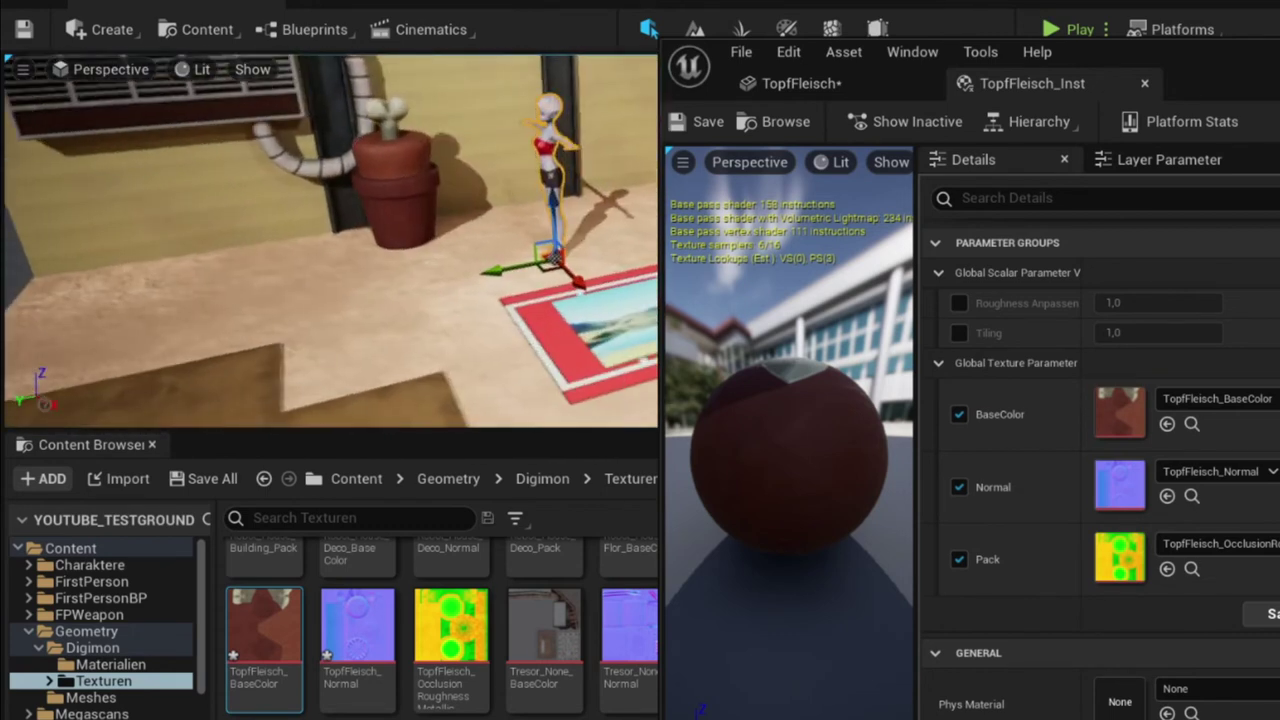
{"action": "left_click_drag", "start_coordinate": [1209, 88], "coordinate": [999, 88]}
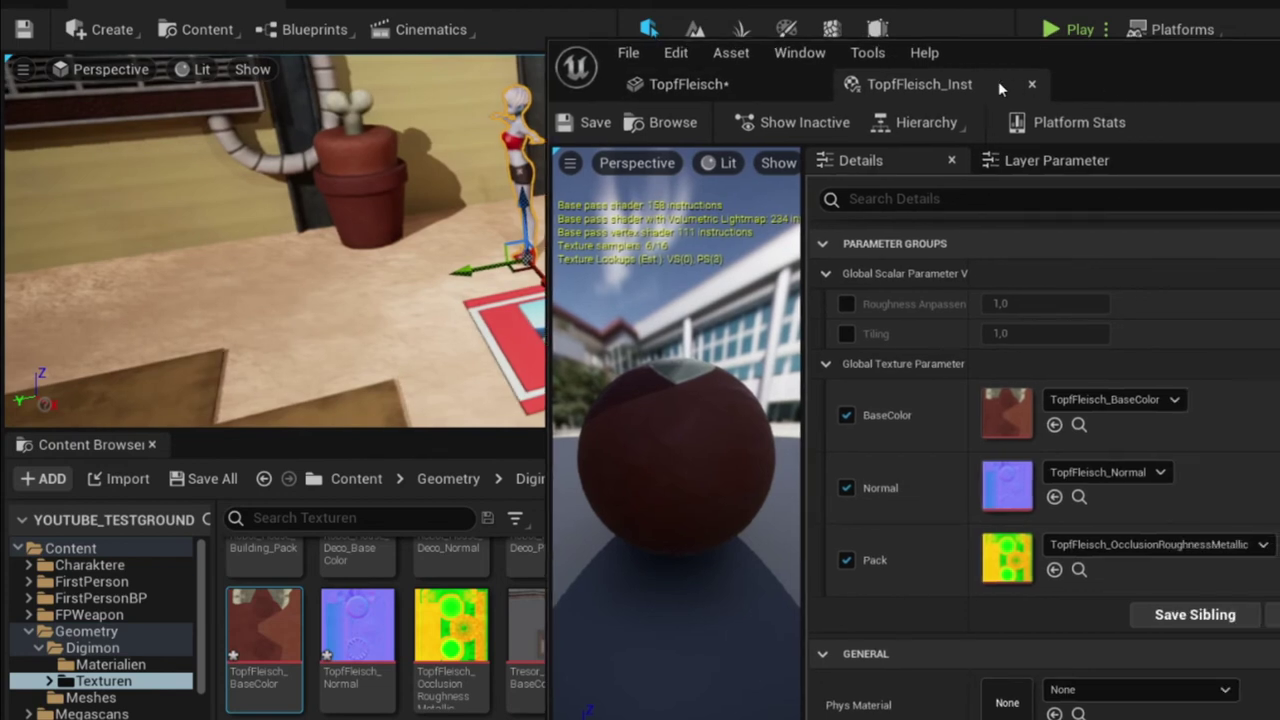
{"action": "left_click", "coordinate": [1031, 85]}
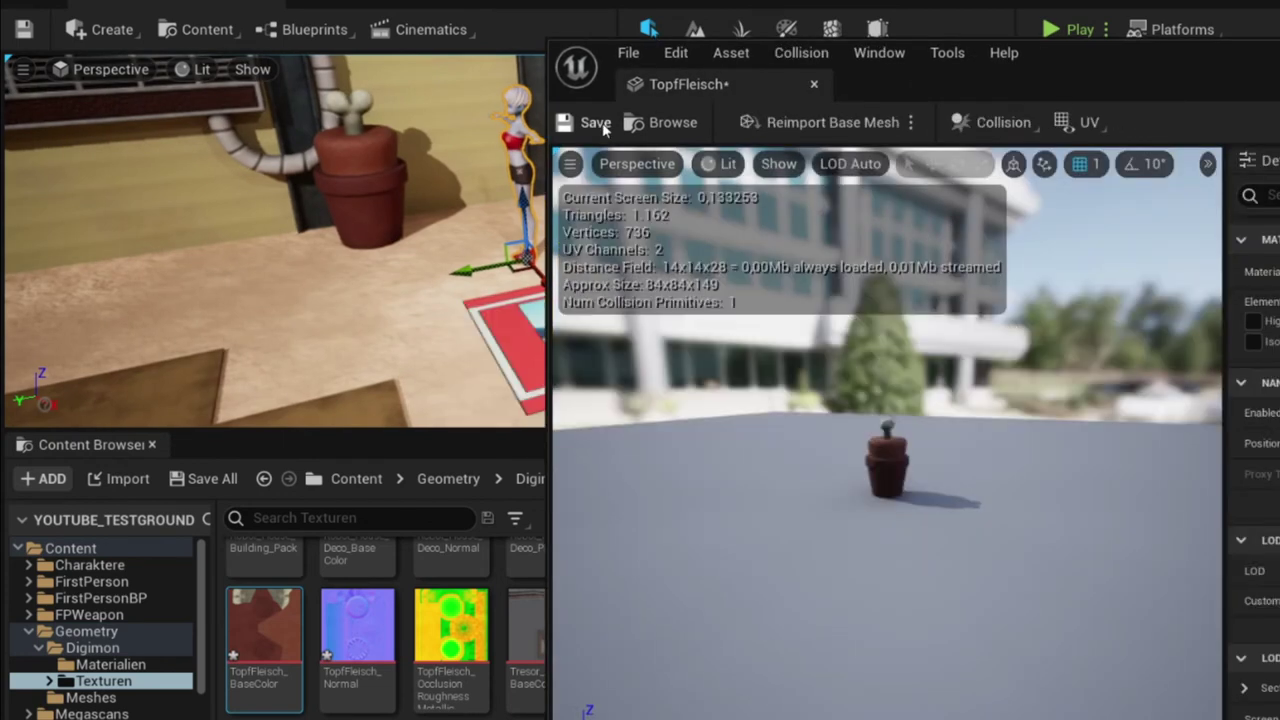